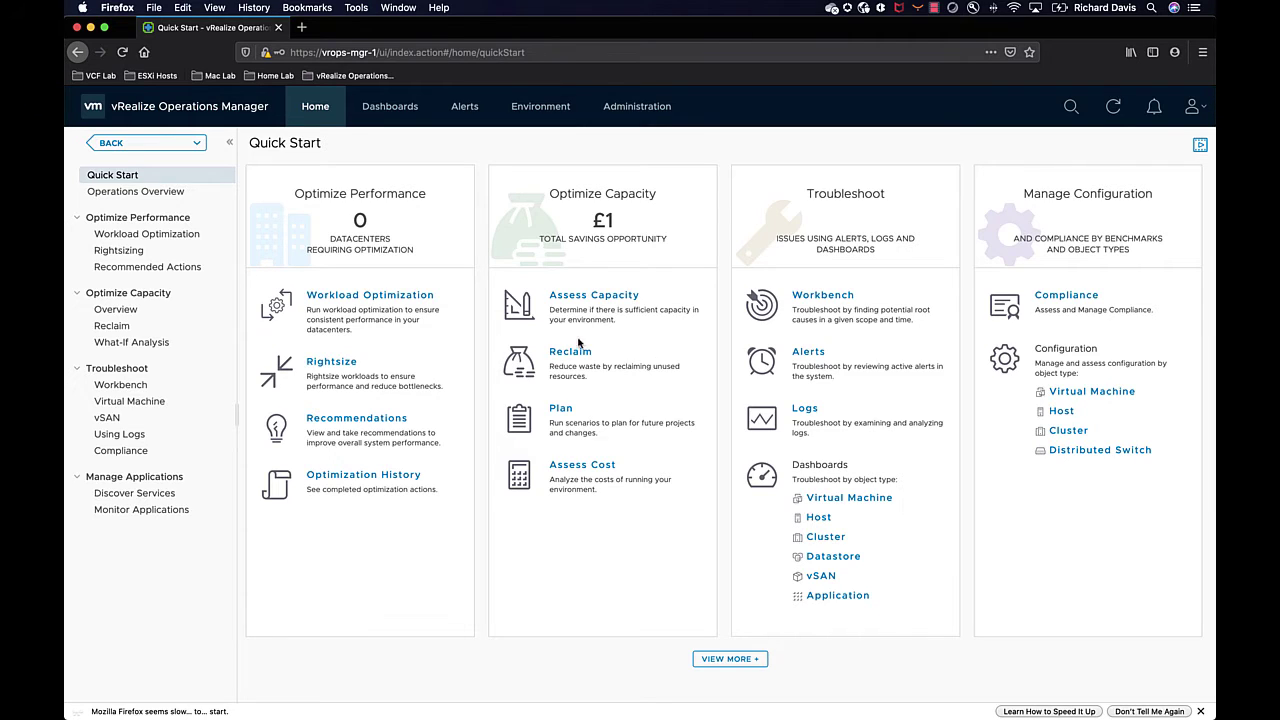
Step: Add a custom group type named Bluewire Test Machines in the administration configuration
click(635, 108)
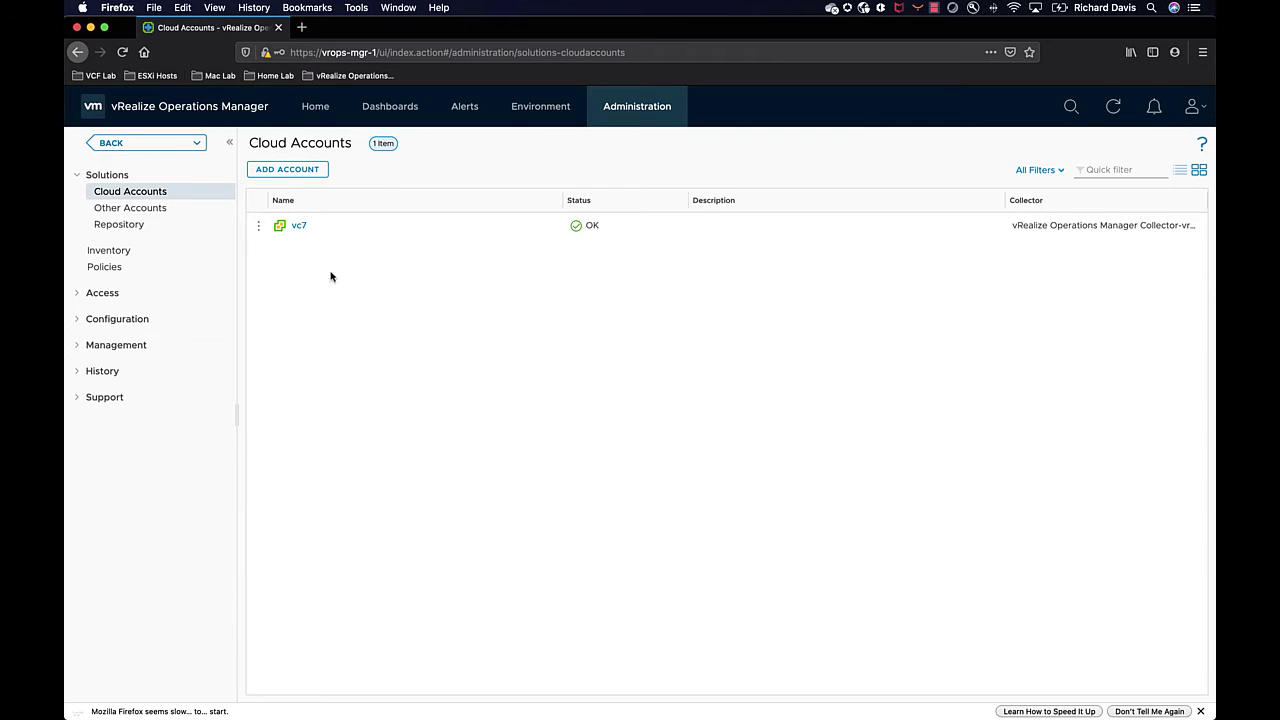
click(120, 320)
click(145, 372)
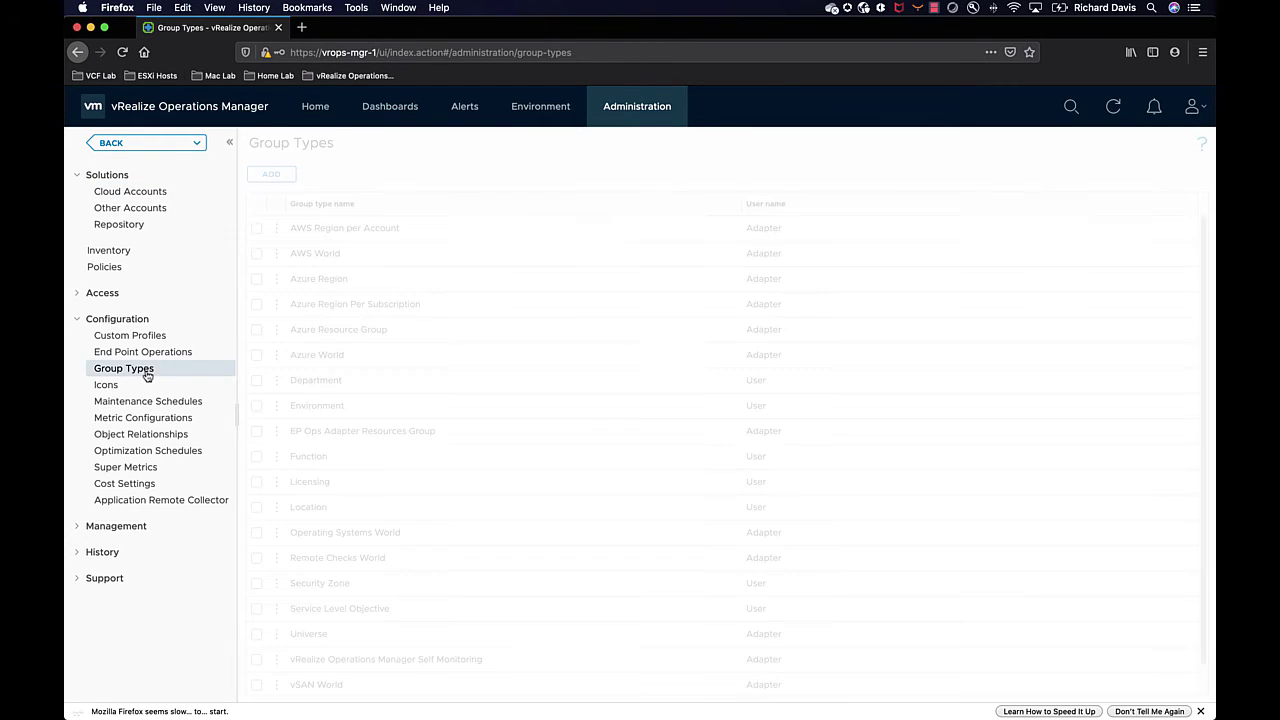
click(273, 178)
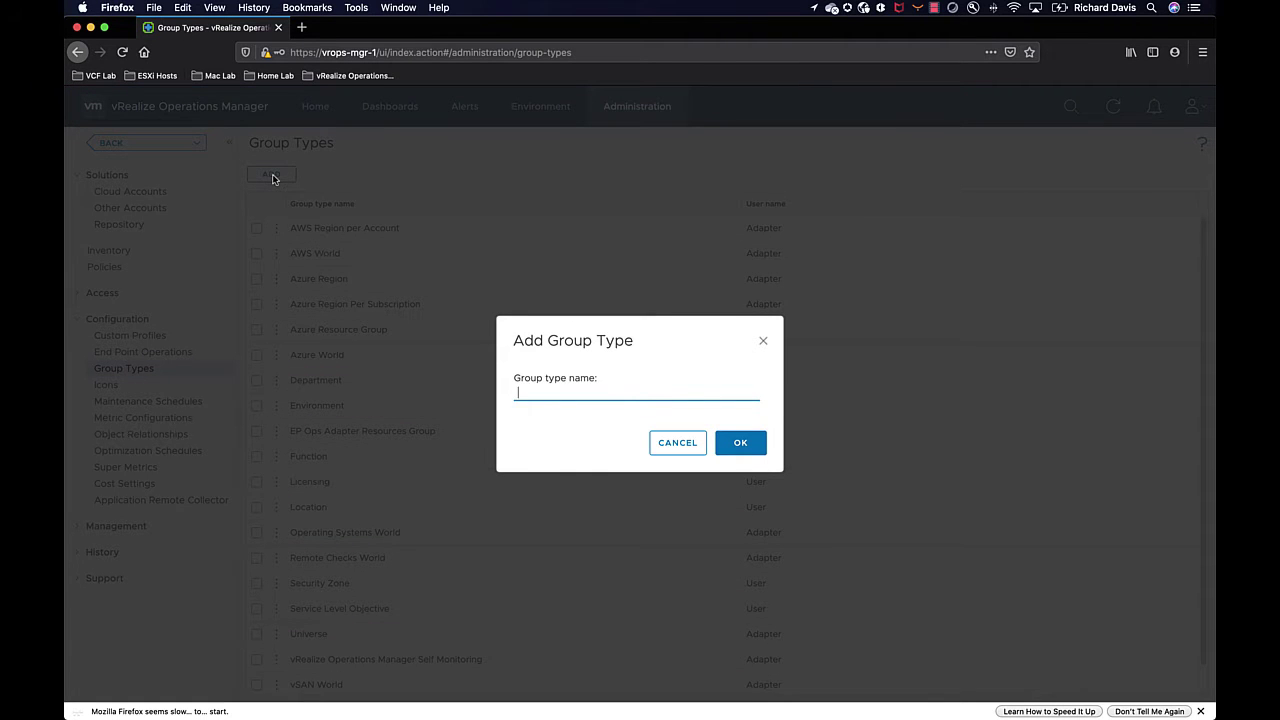
text(Bluewire Test Machines)
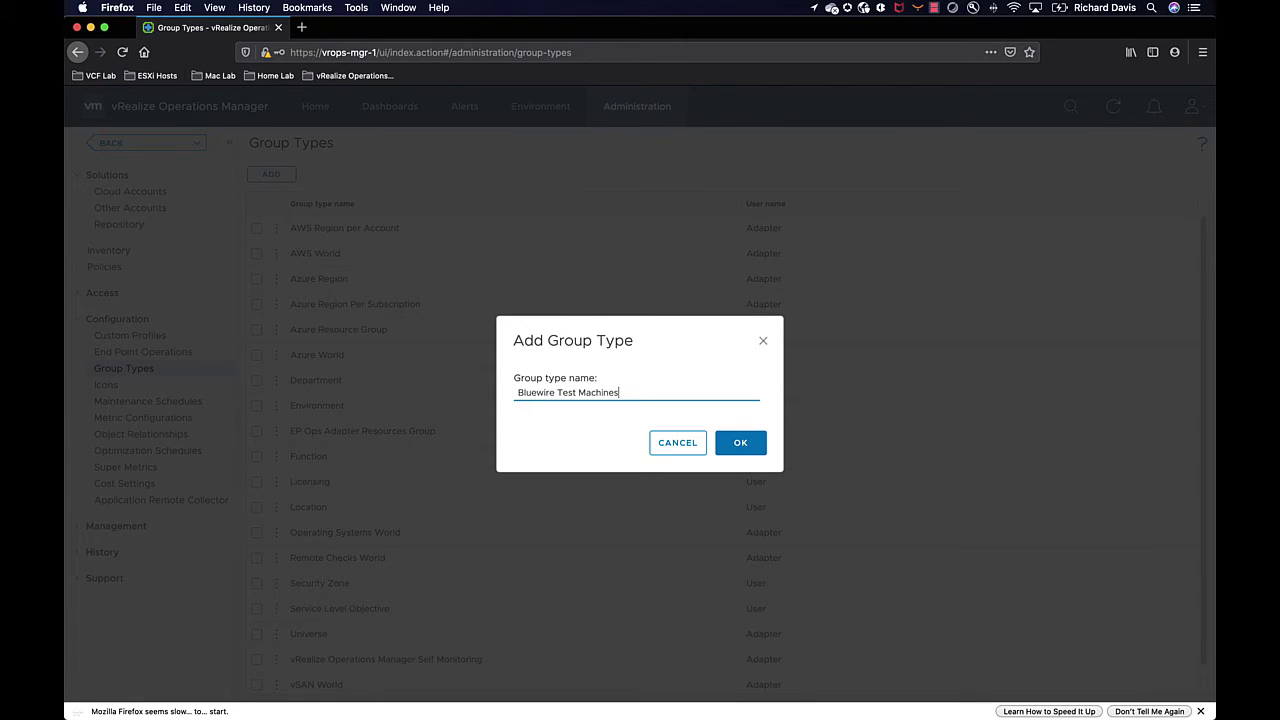
click(739, 446)
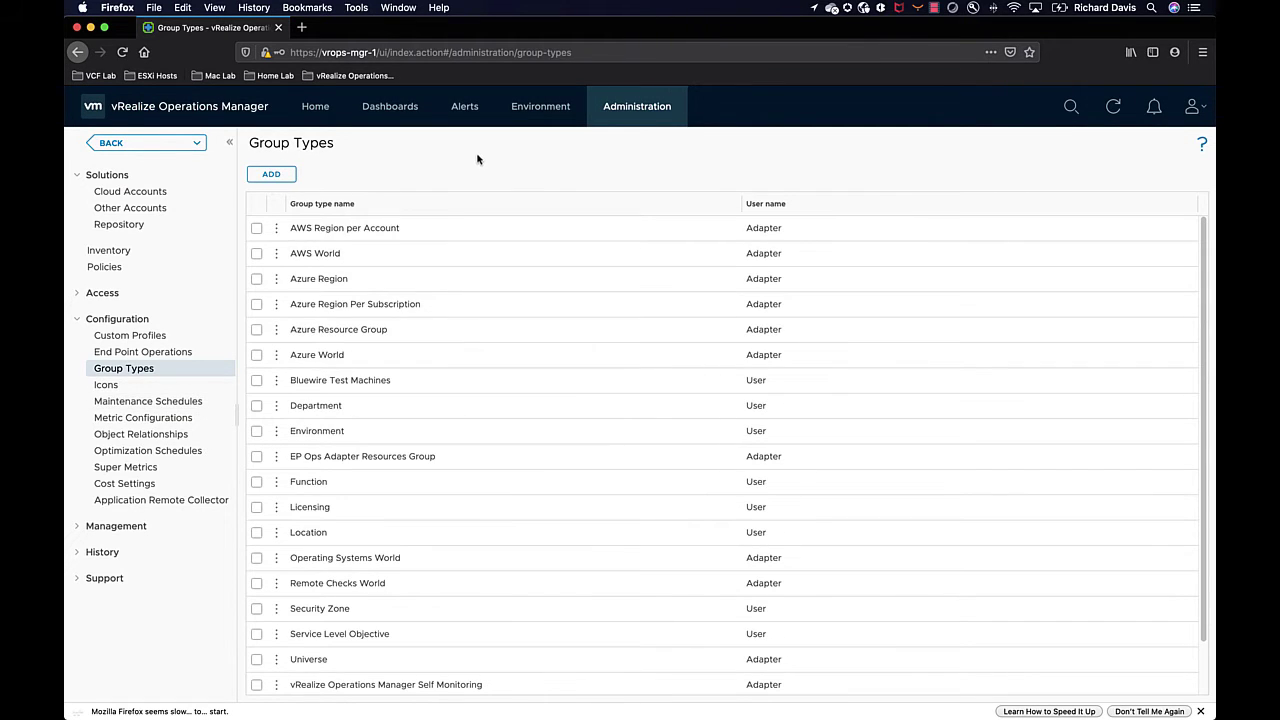
Step: Start a new custom group in the environment named _Web servers, with group type Bluewire Test Machines
click(542, 108)
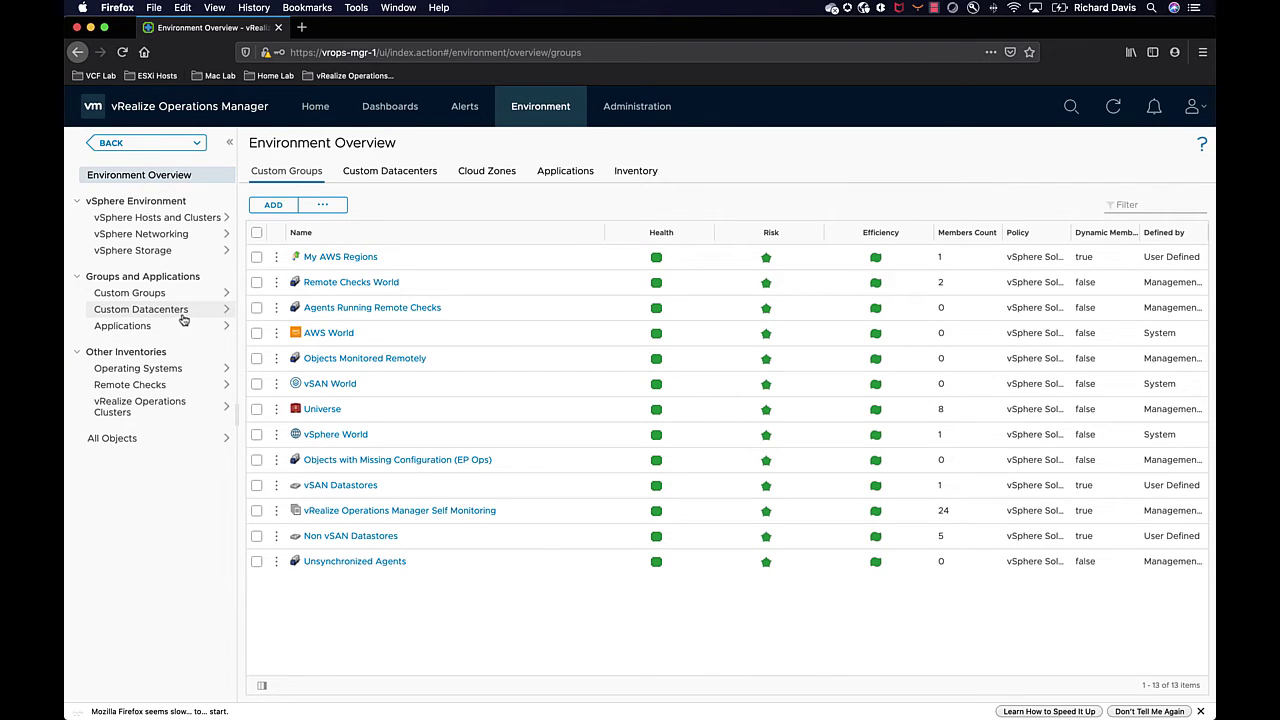
click(147, 292)
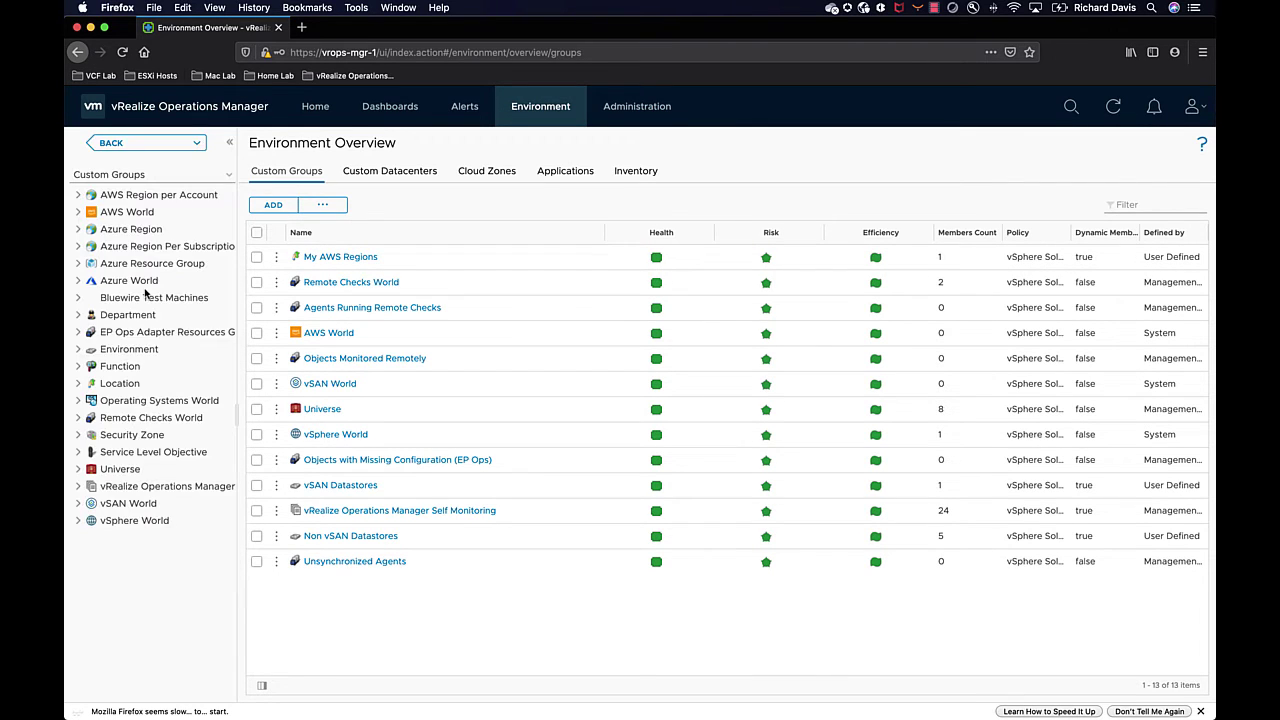
click(274, 206)
click(422, 178)
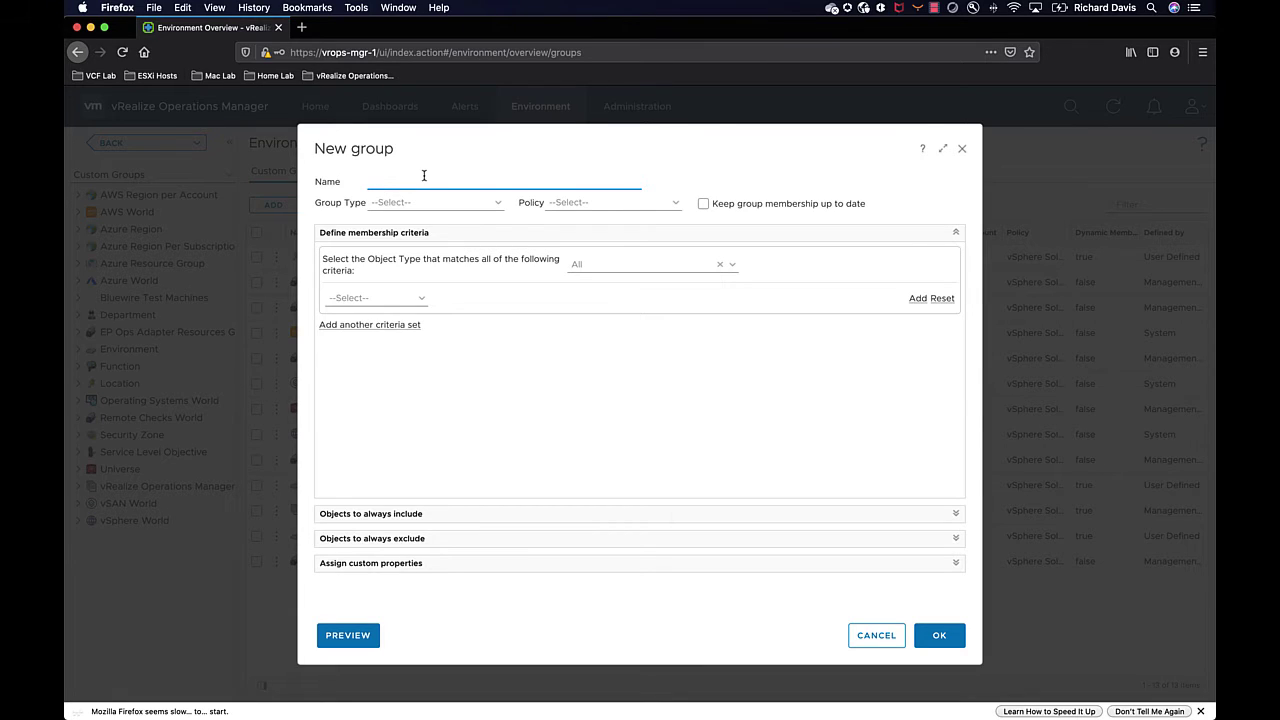
text(_Web servers)
click(499, 205)
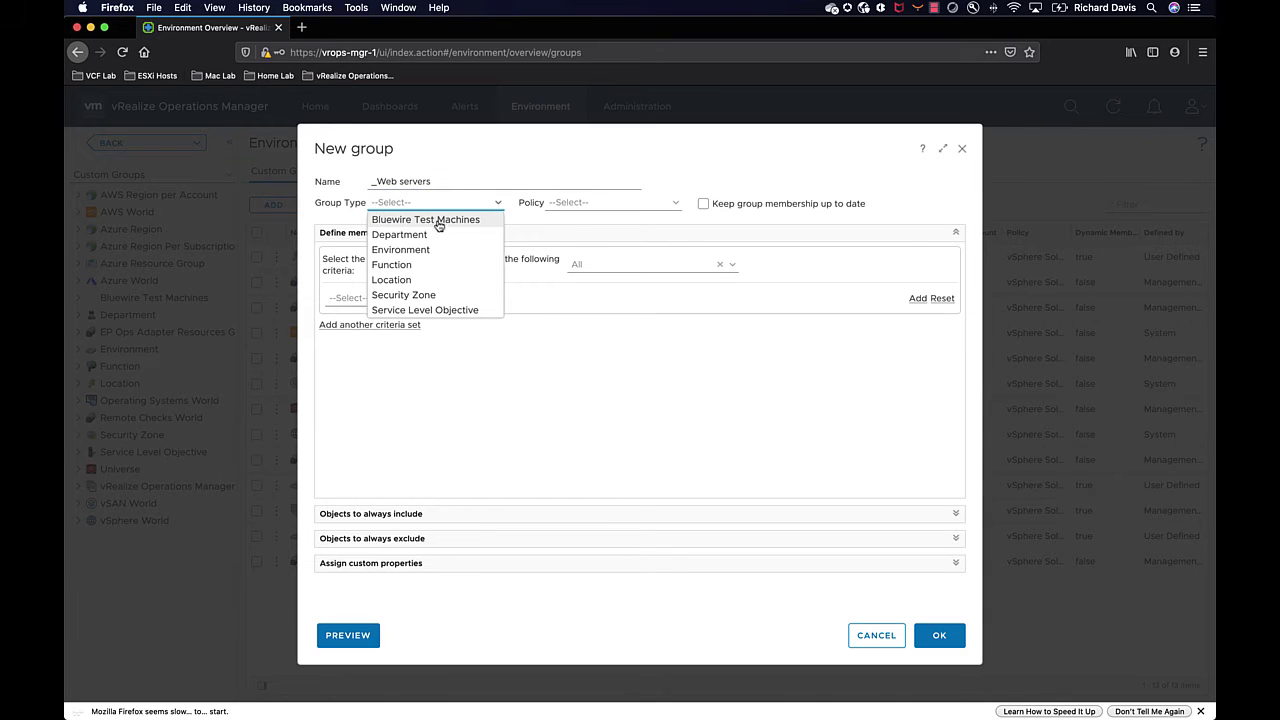
click(464, 220)
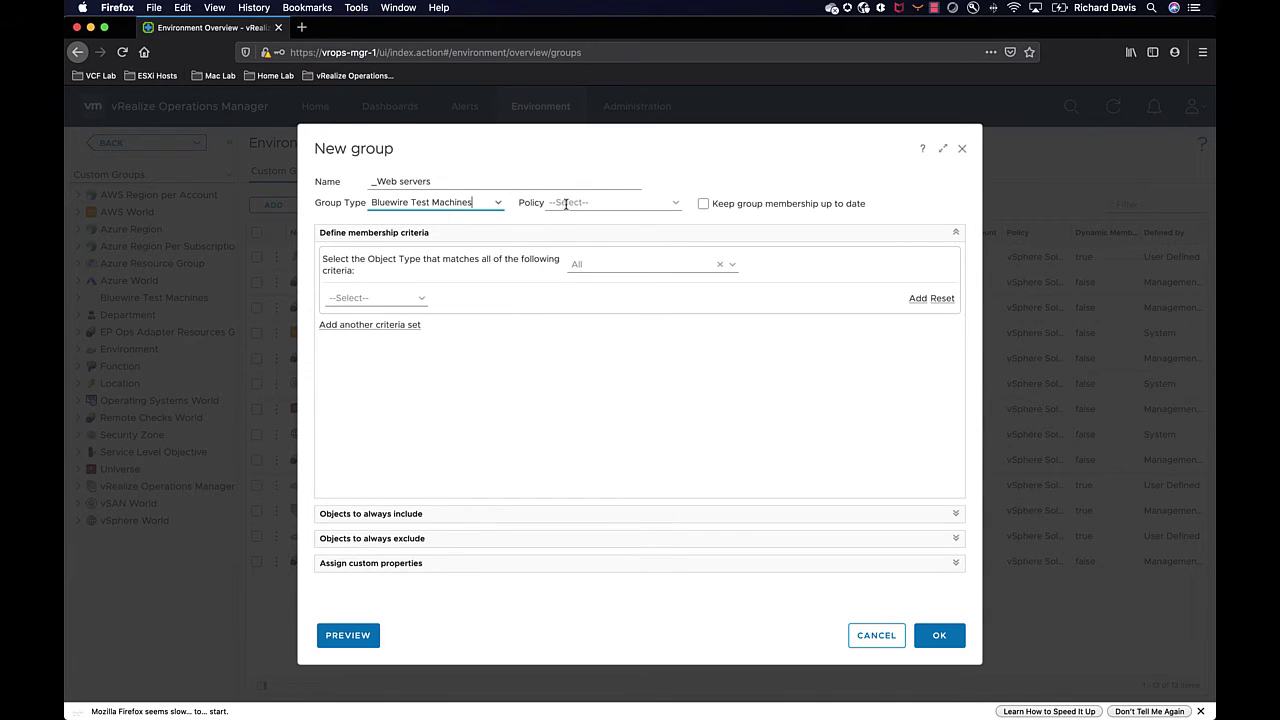
Step: Assign vSphere Solution's Default Policy to the new group
click(676, 206)
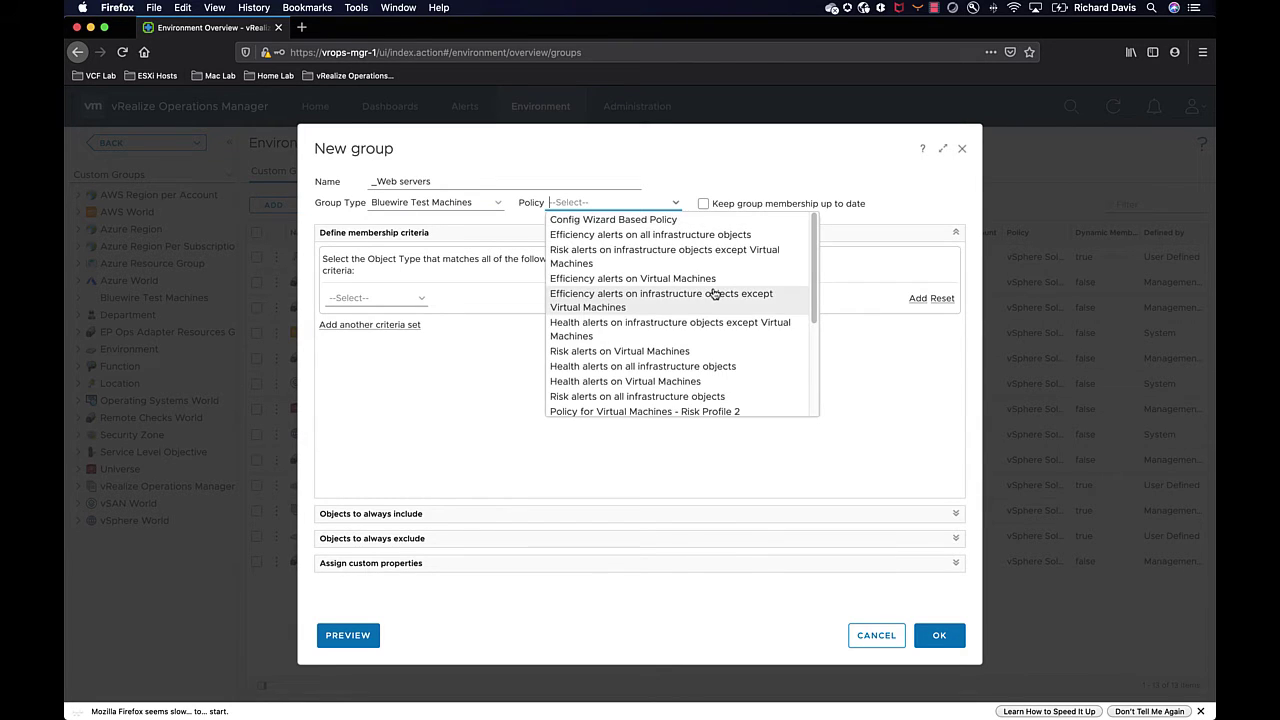
scroll(715, 293, down, 2)
scroll(715, 293, down, 2)
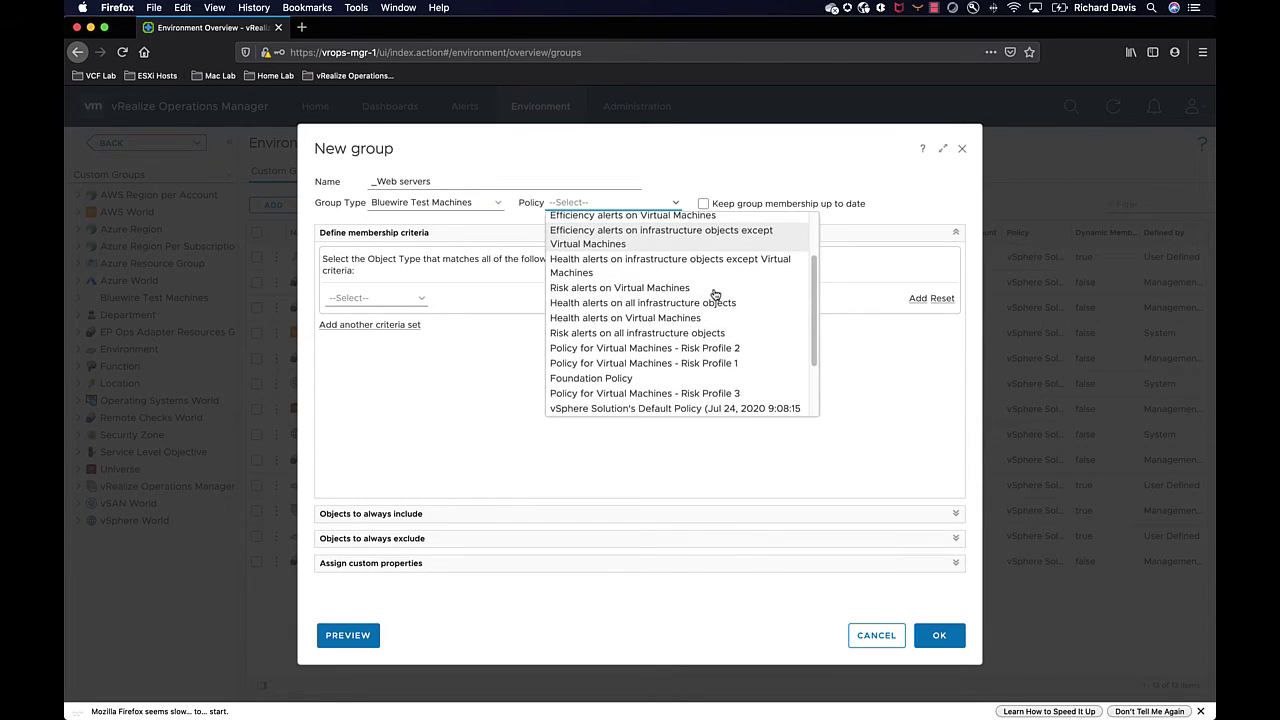
scroll(715, 293, down, 3)
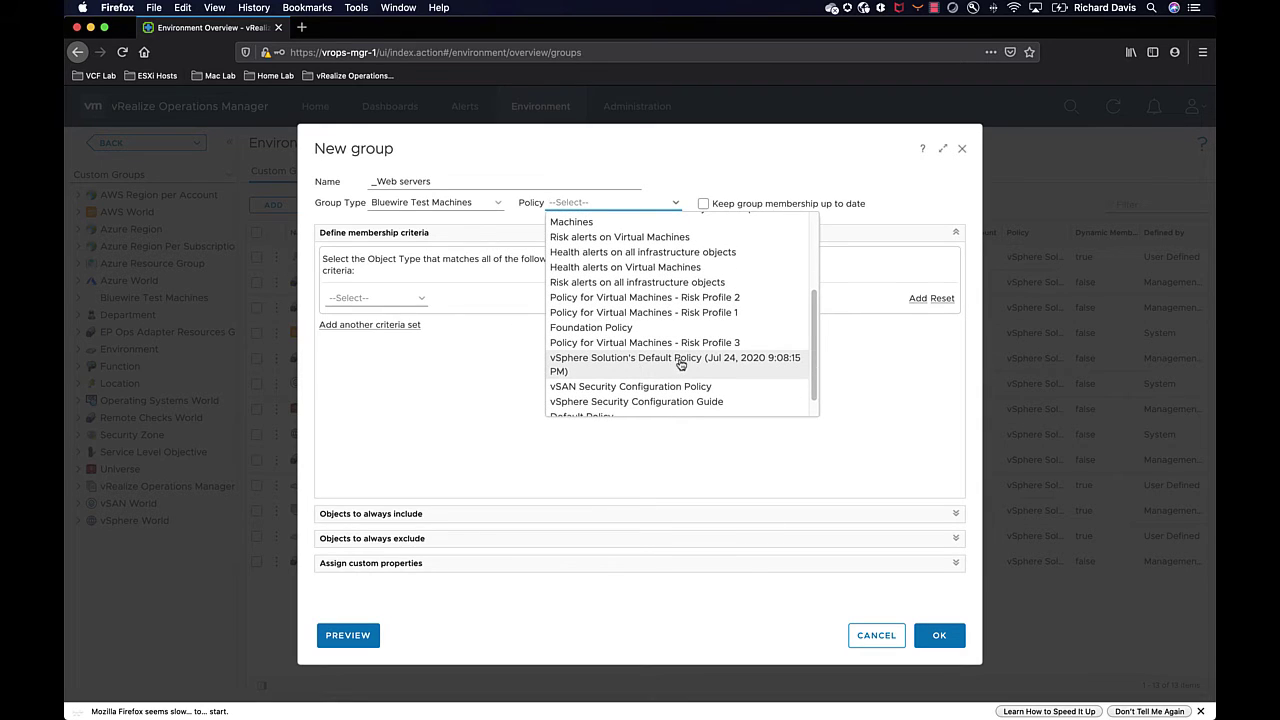
click(684, 367)
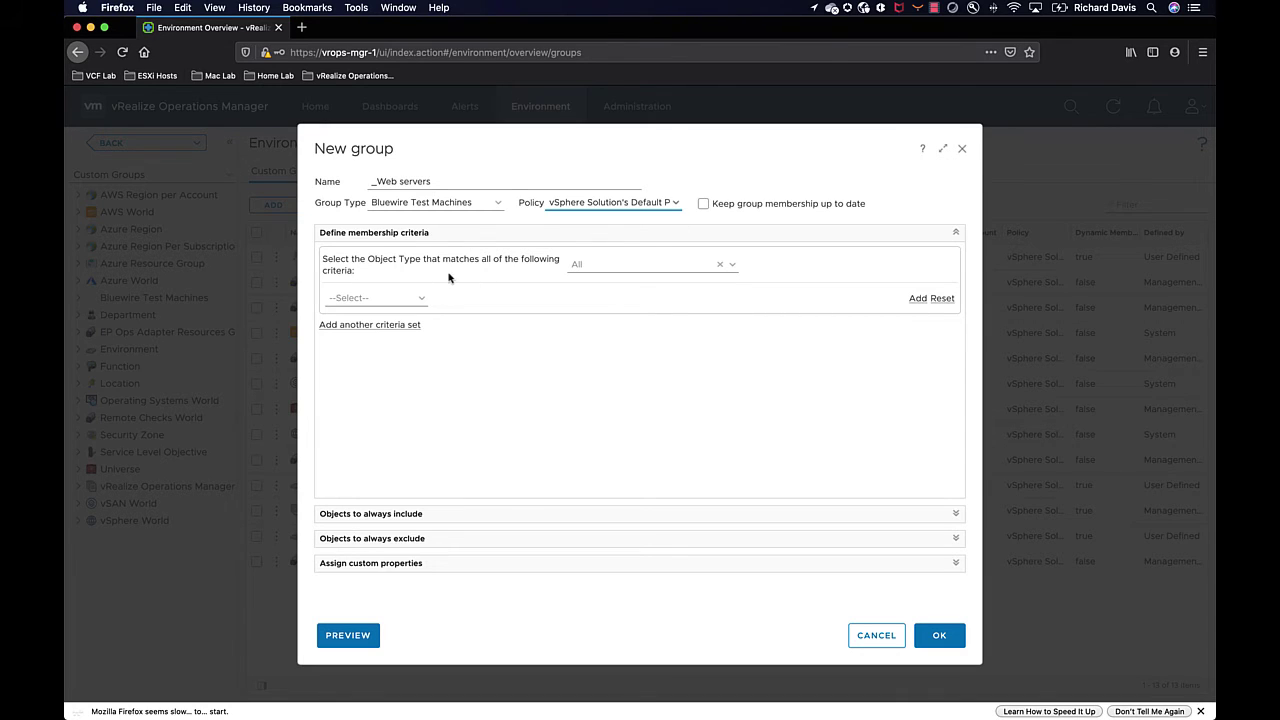
Step: Define the group's membership criteria as Virtual Machine objects whose object name contains "web"
click(612, 264)
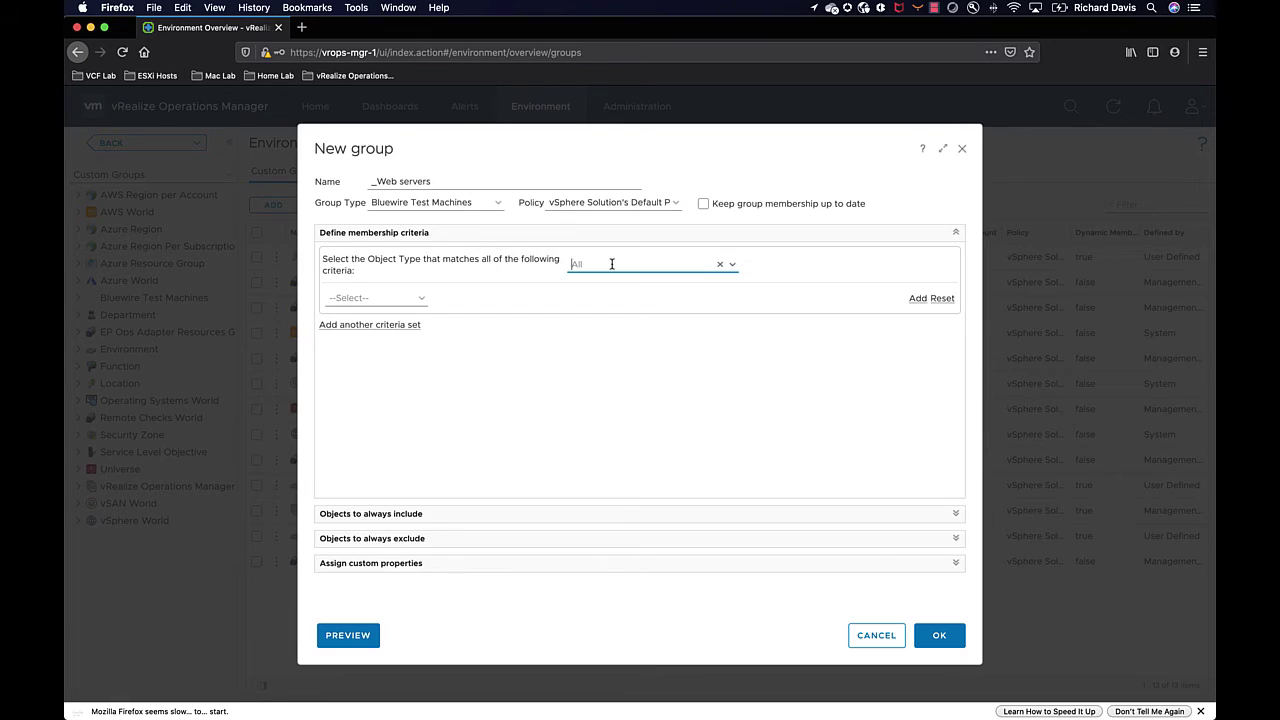
text(virtual)
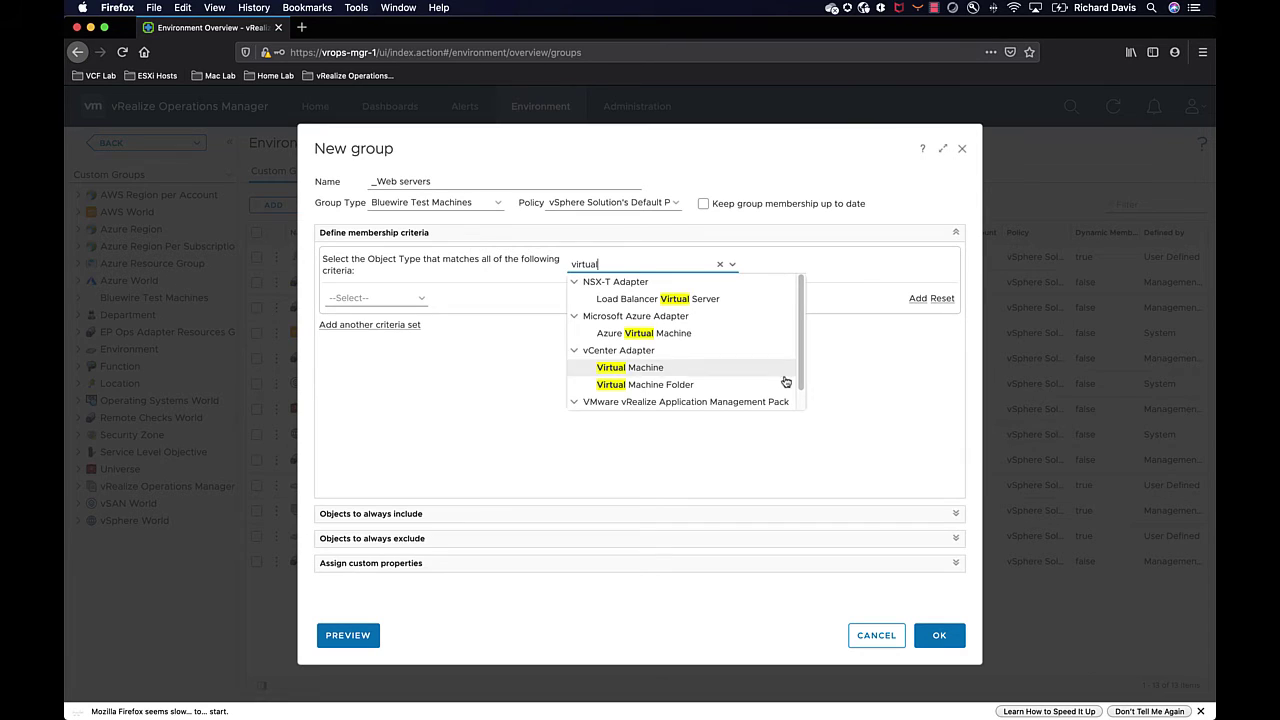
click(676, 369)
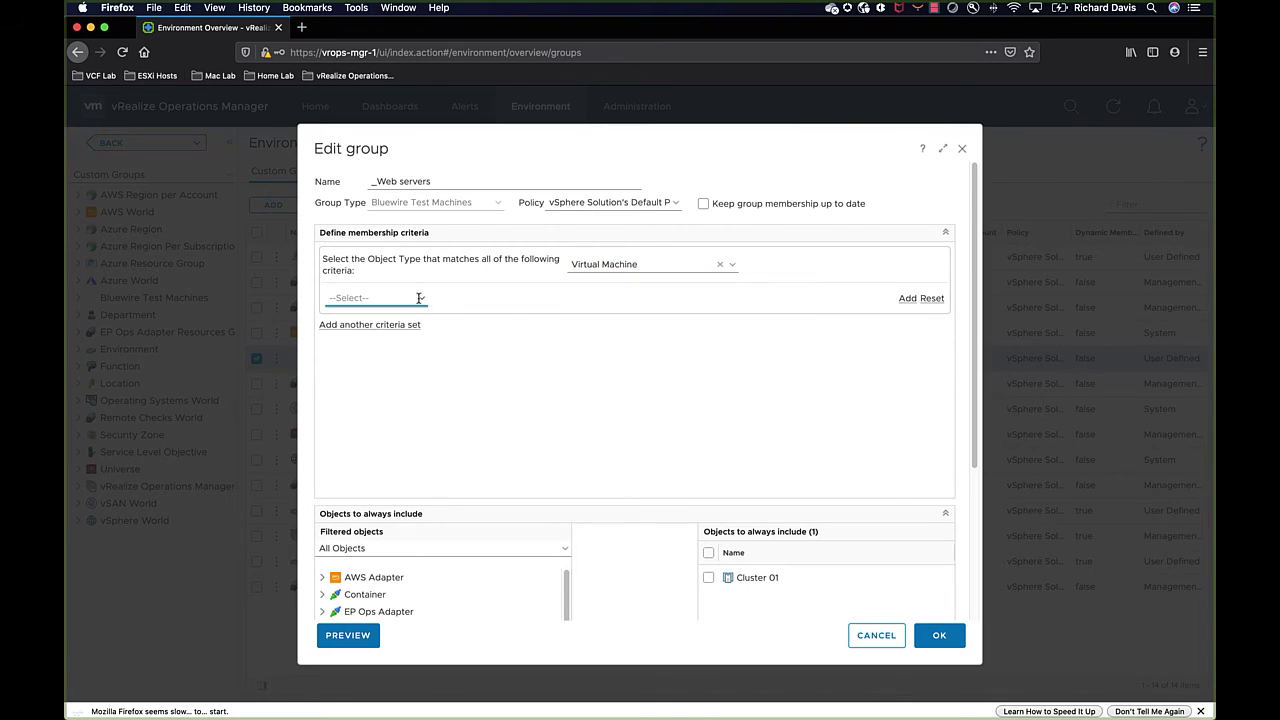
click(389, 298)
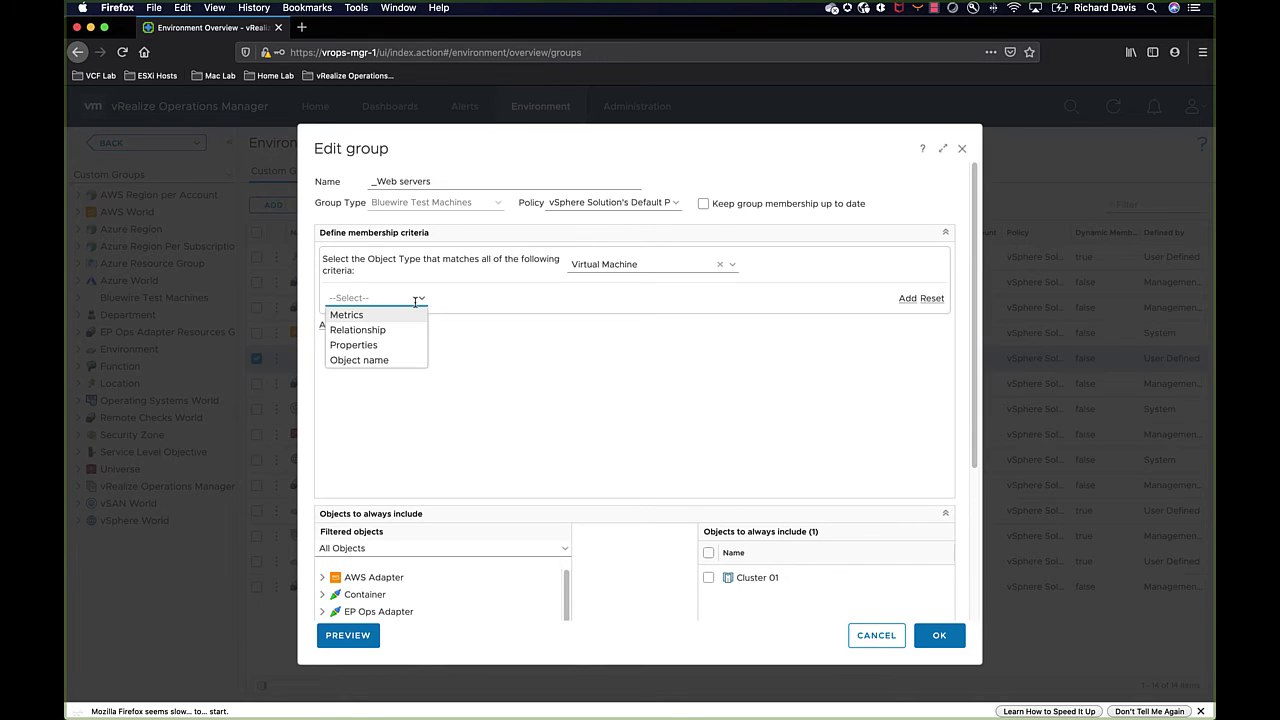
click(390, 362)
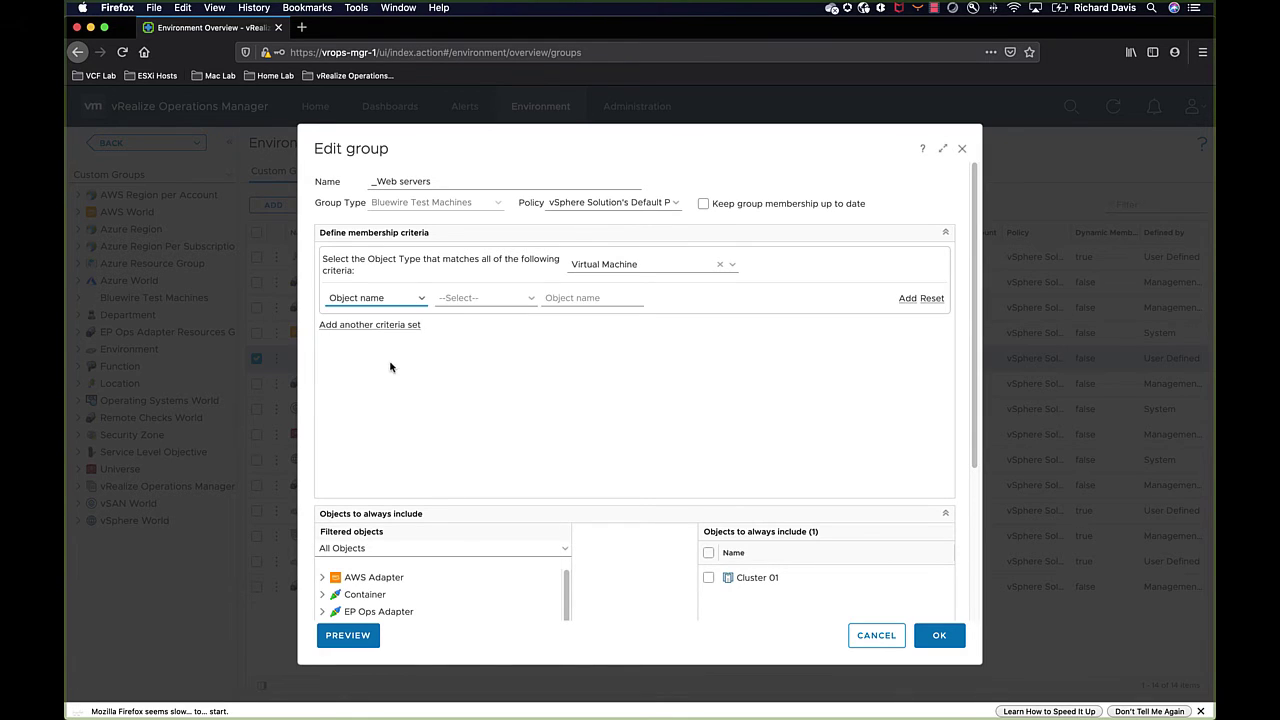
click(531, 302)
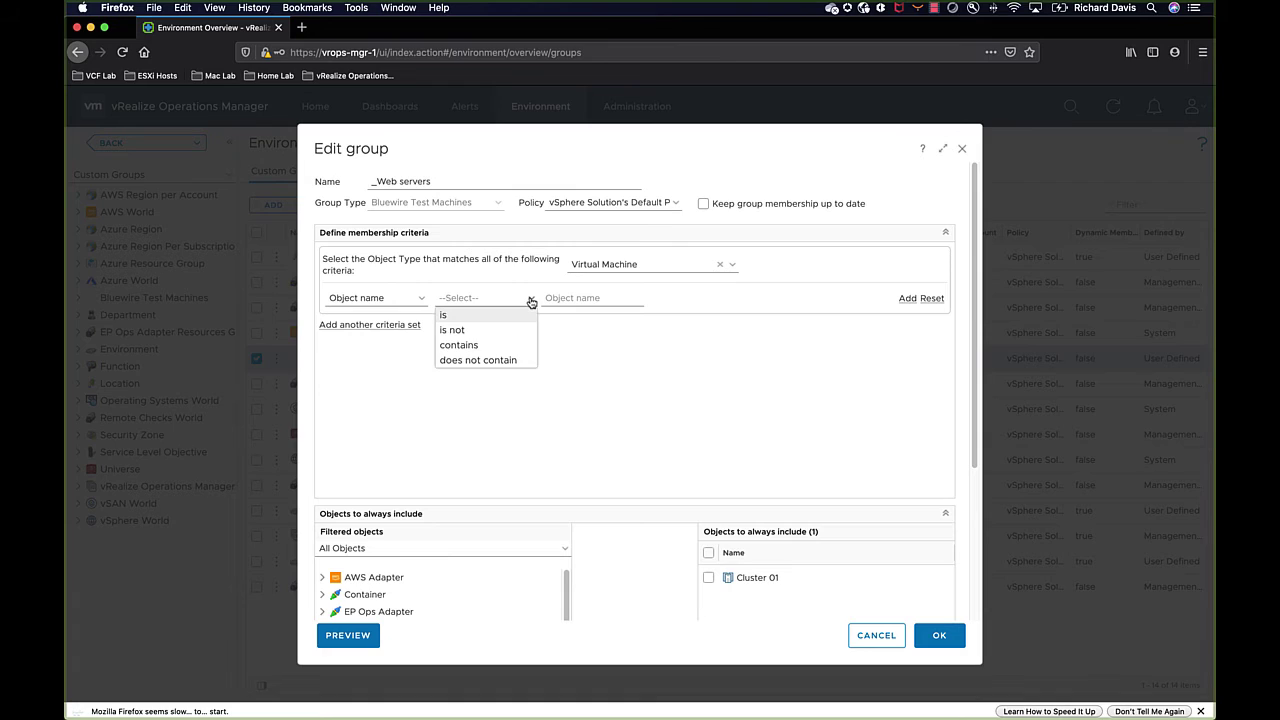
click(485, 346)
click(569, 297)
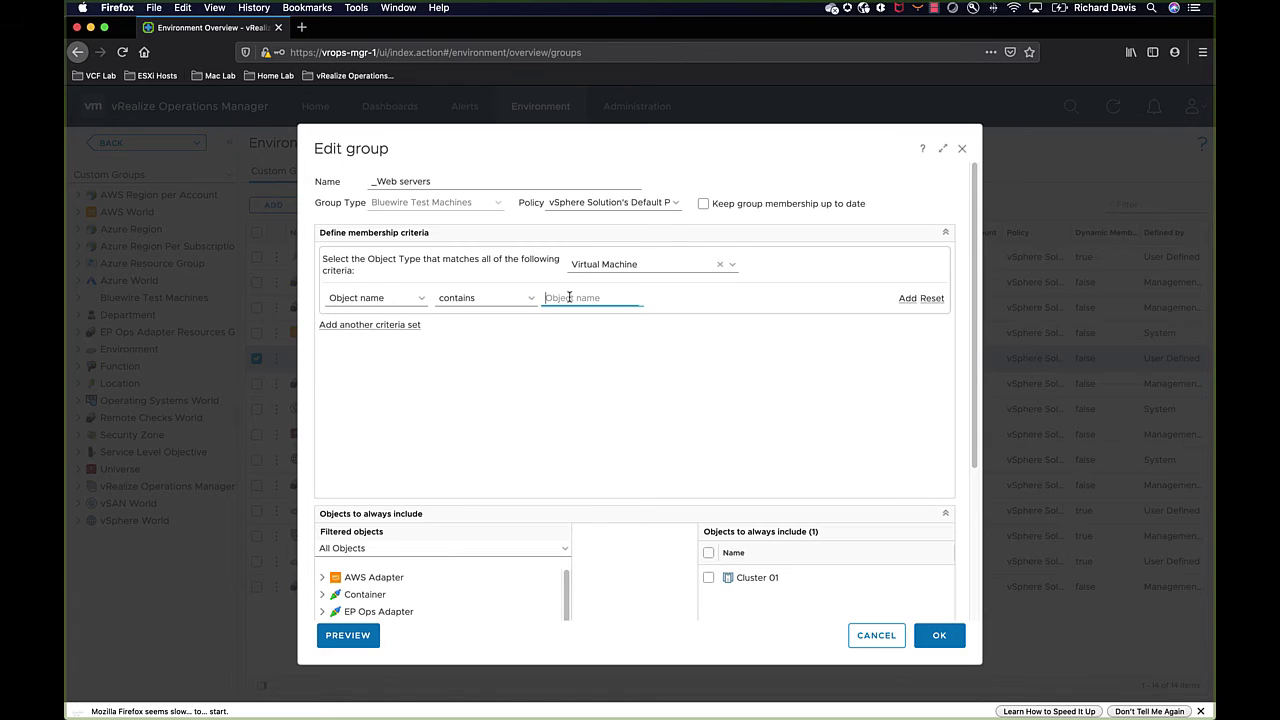
text(web)
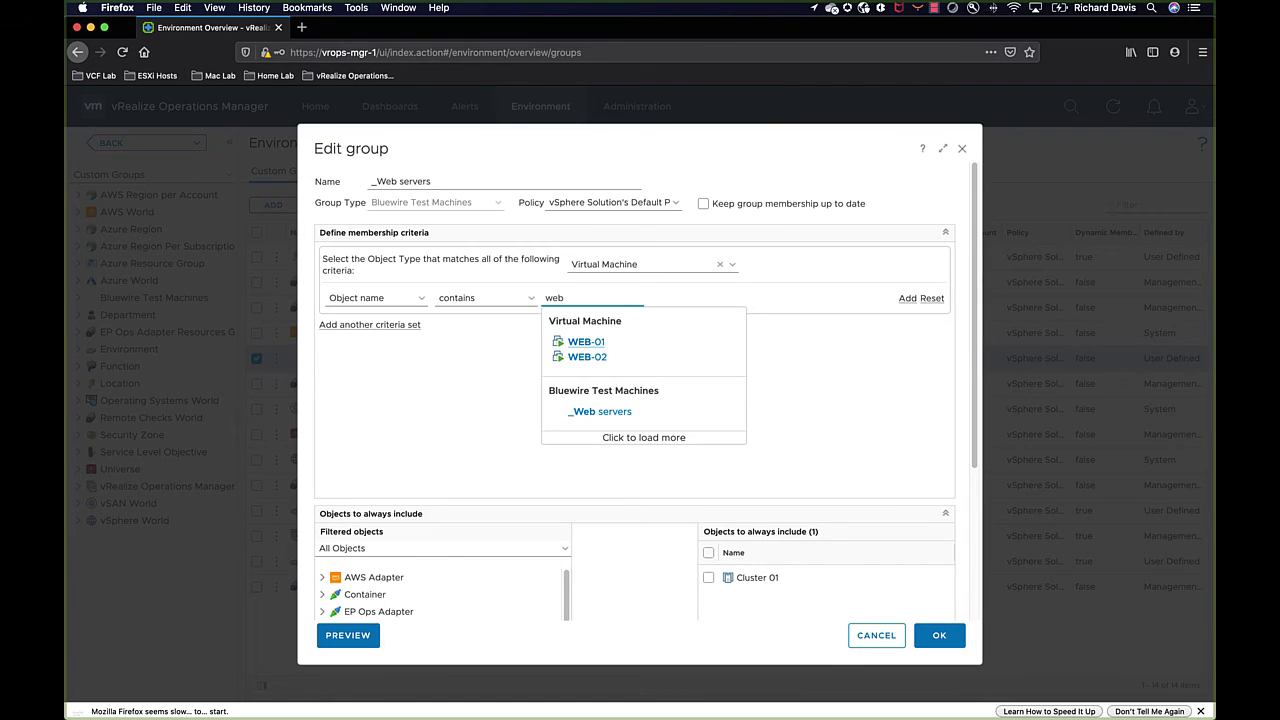
click(440, 382)
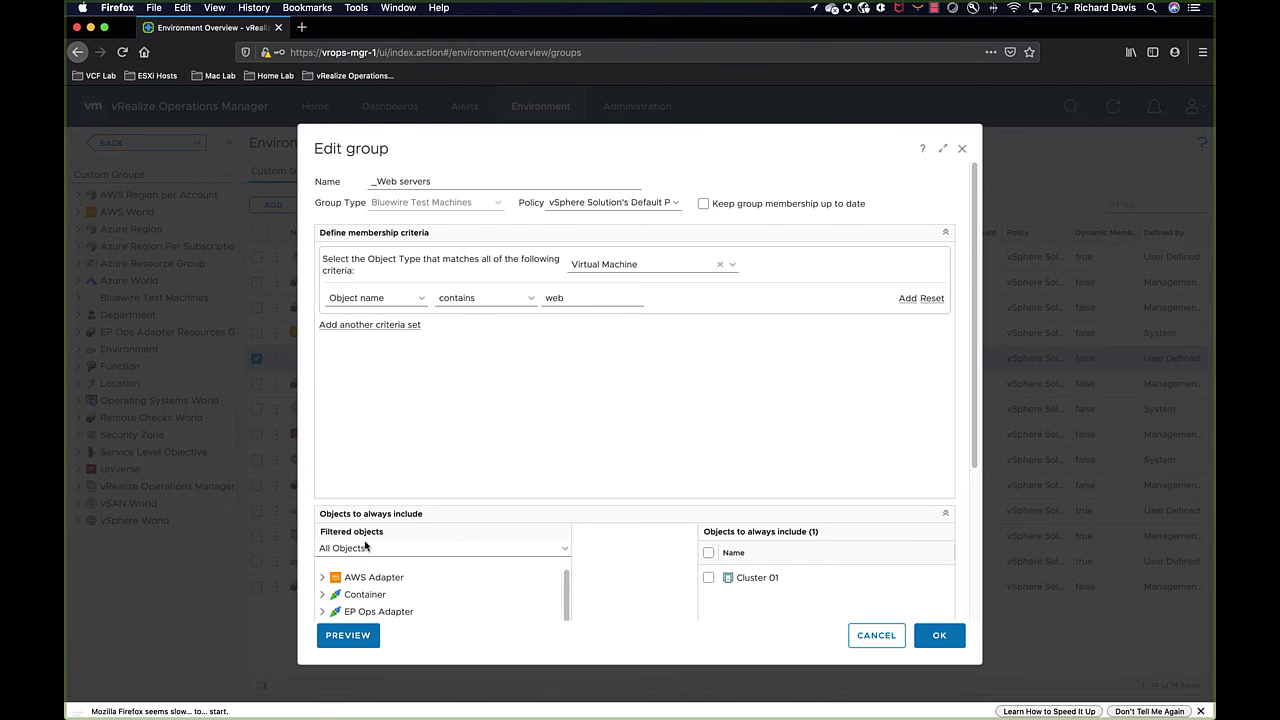
Step: Preview the group's members, review its always-include objects, and save the _Web servers group
click(361, 637)
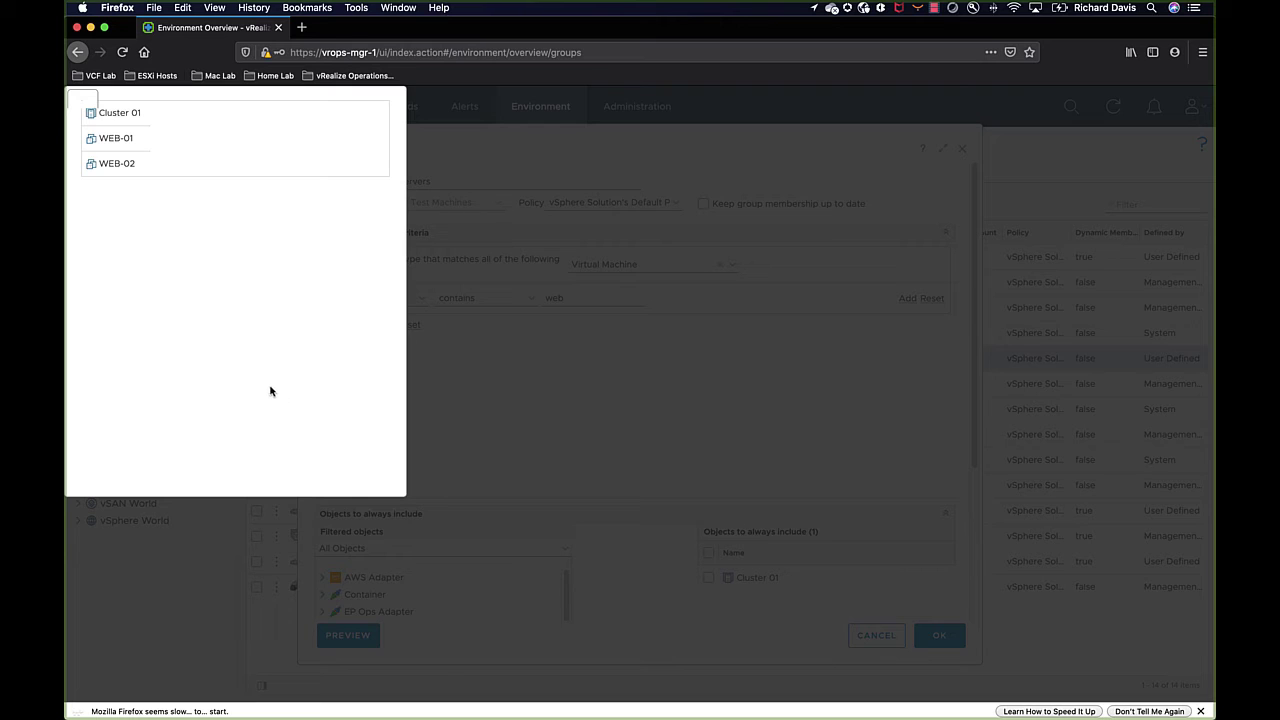
click(420, 316)
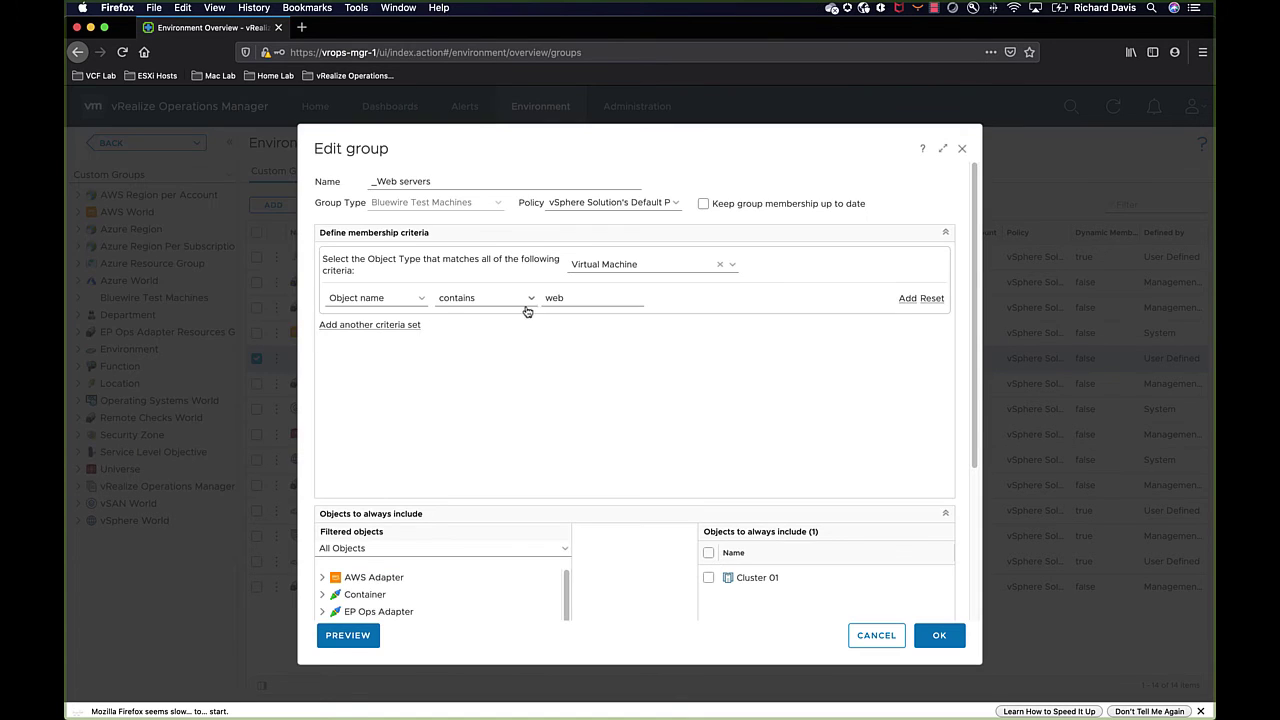
scroll(645, 415, down, 2)
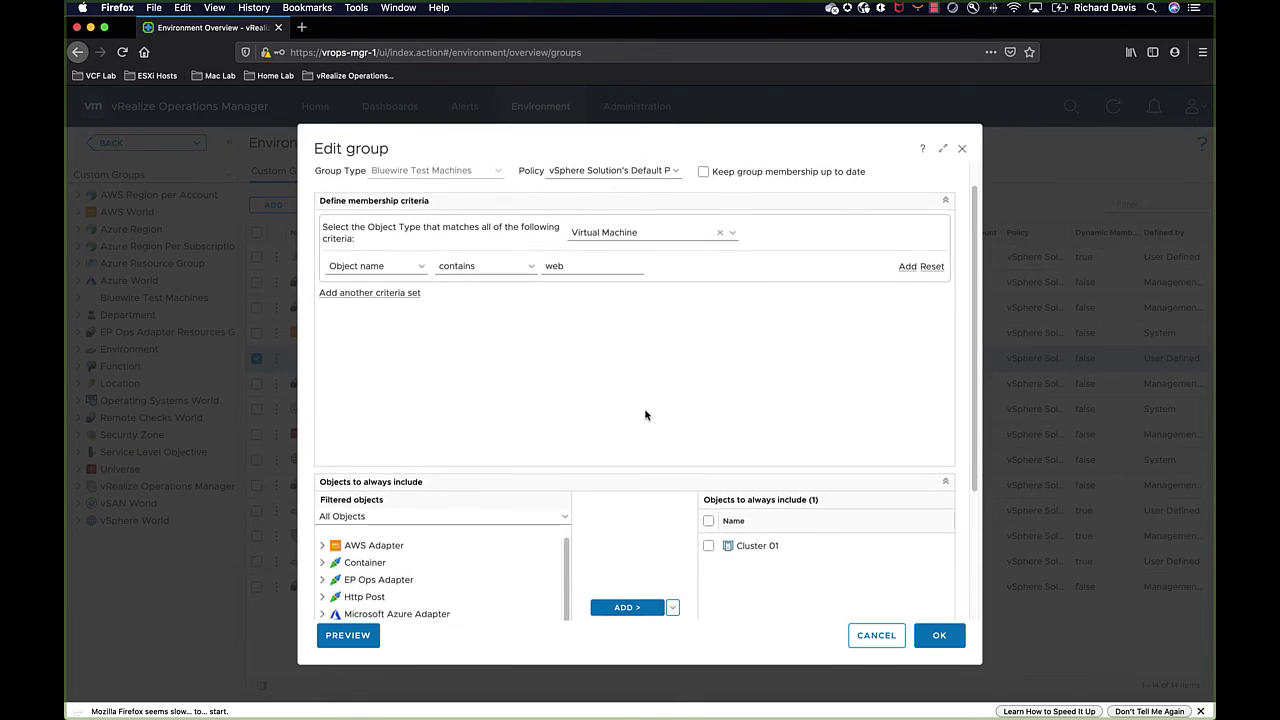
scroll(626, 371, up, 2)
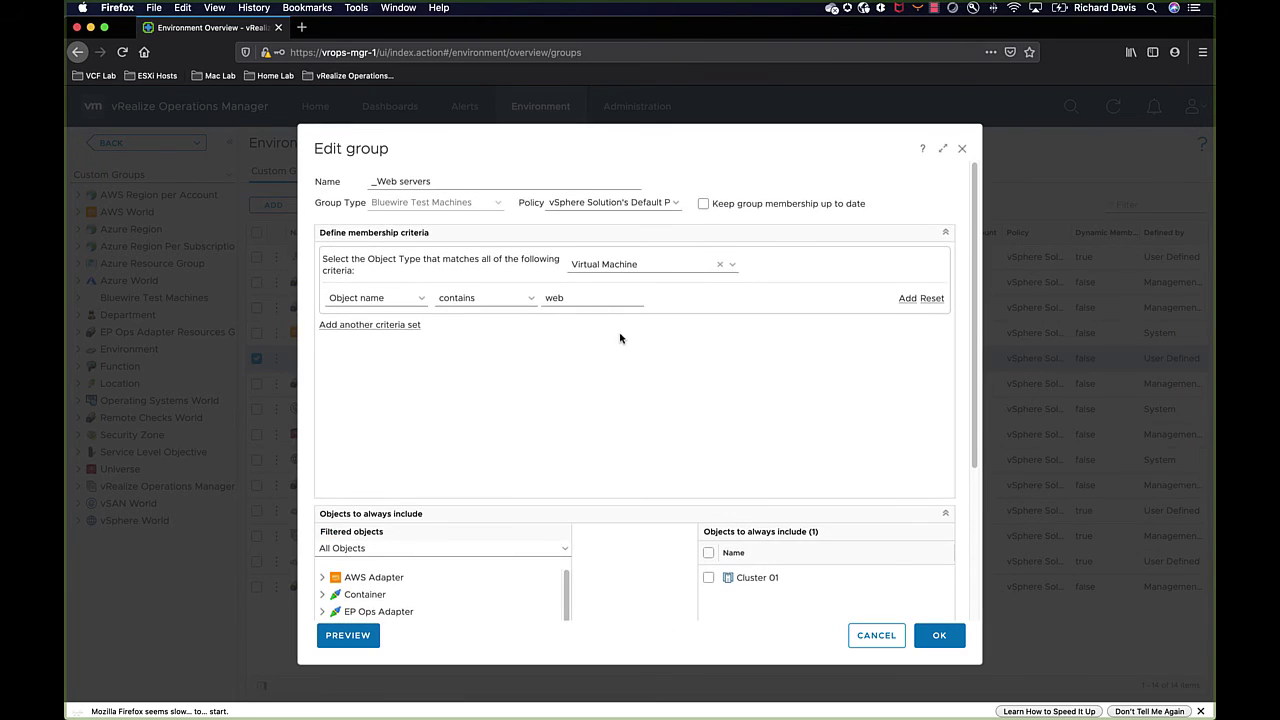
scroll(620, 337, down, 4)
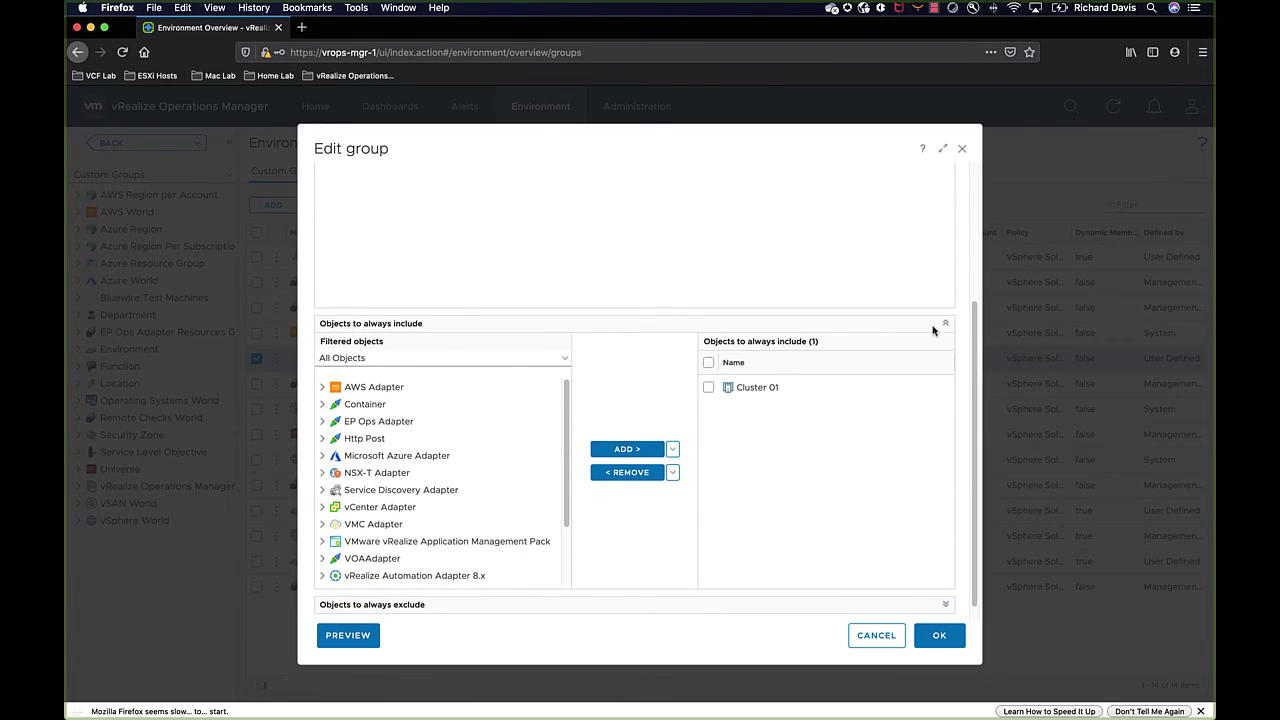
scroll(537, 371, down, 1)
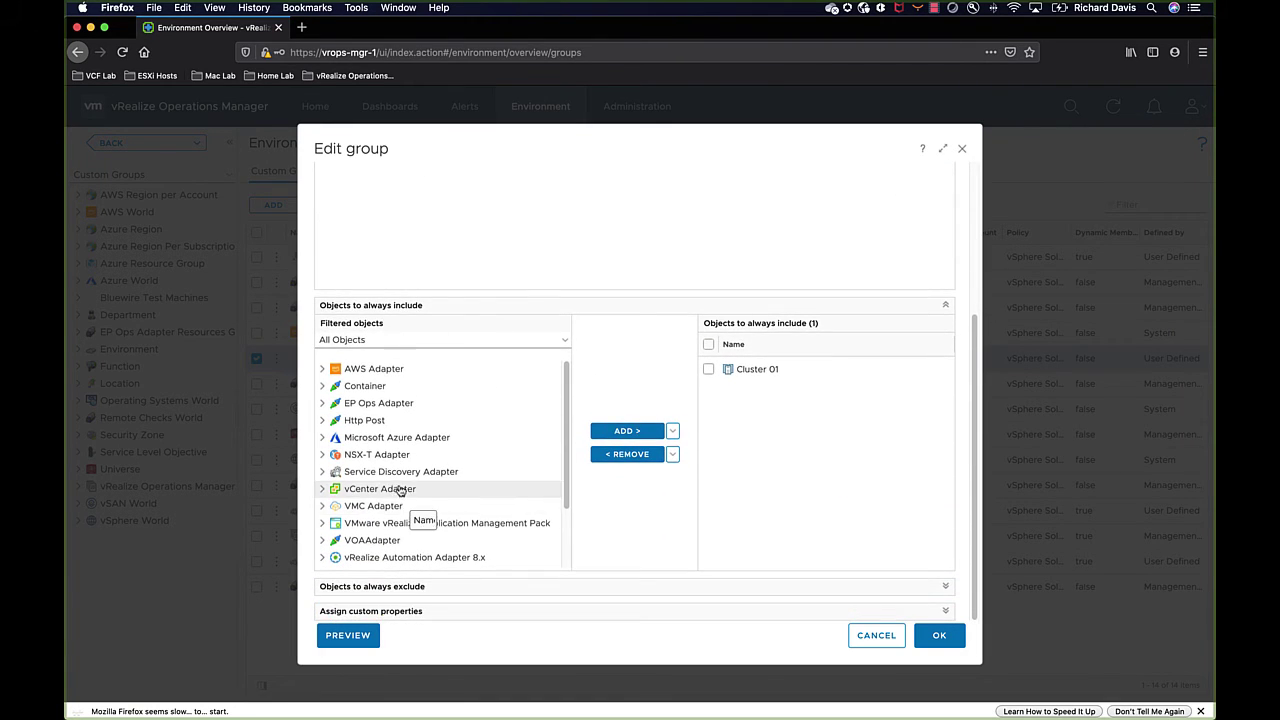
scroll(405, 495, down, 1)
scroll(438, 470, down, 2)
scroll(445, 392, up, 3)
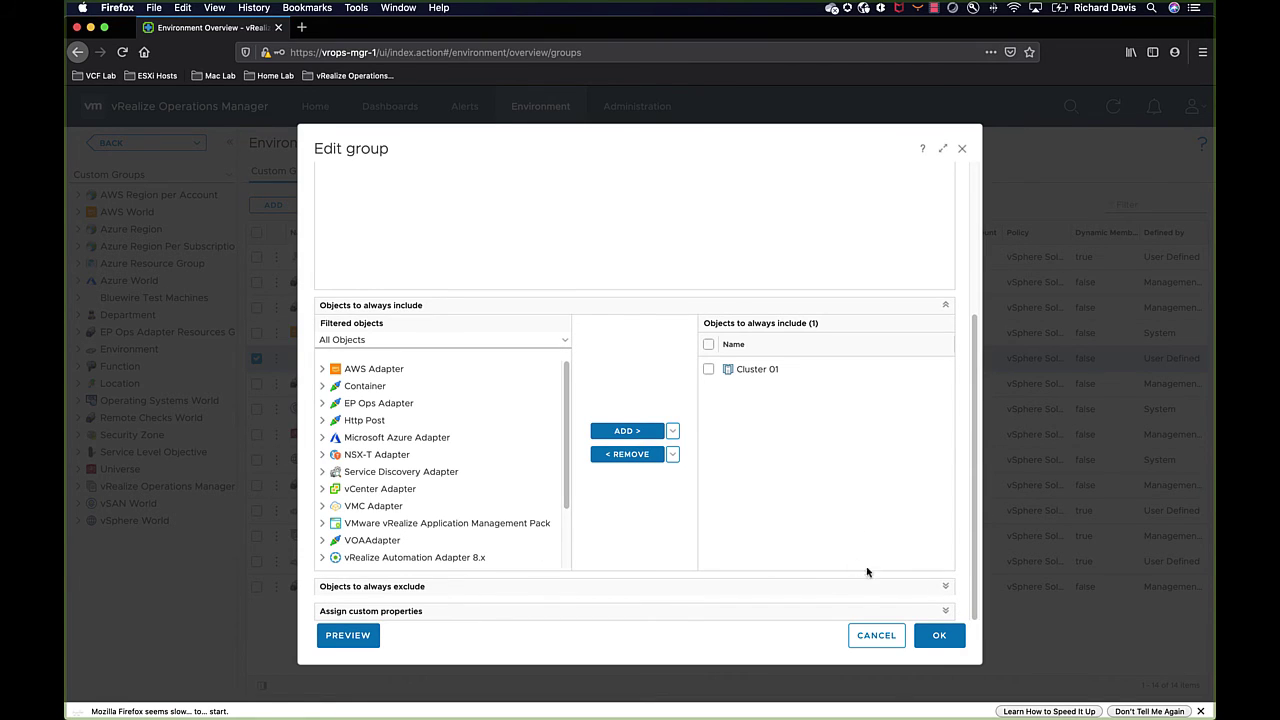
scroll(976, 600, up, 4)
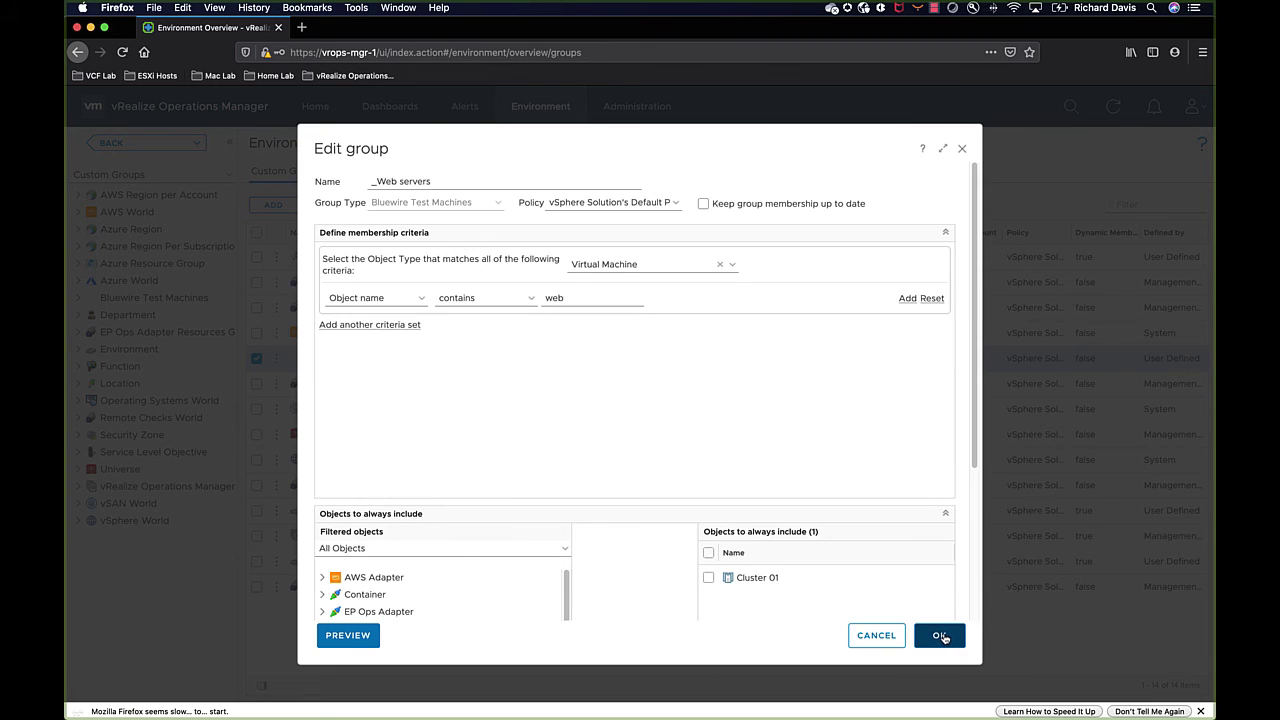
click(945, 639)
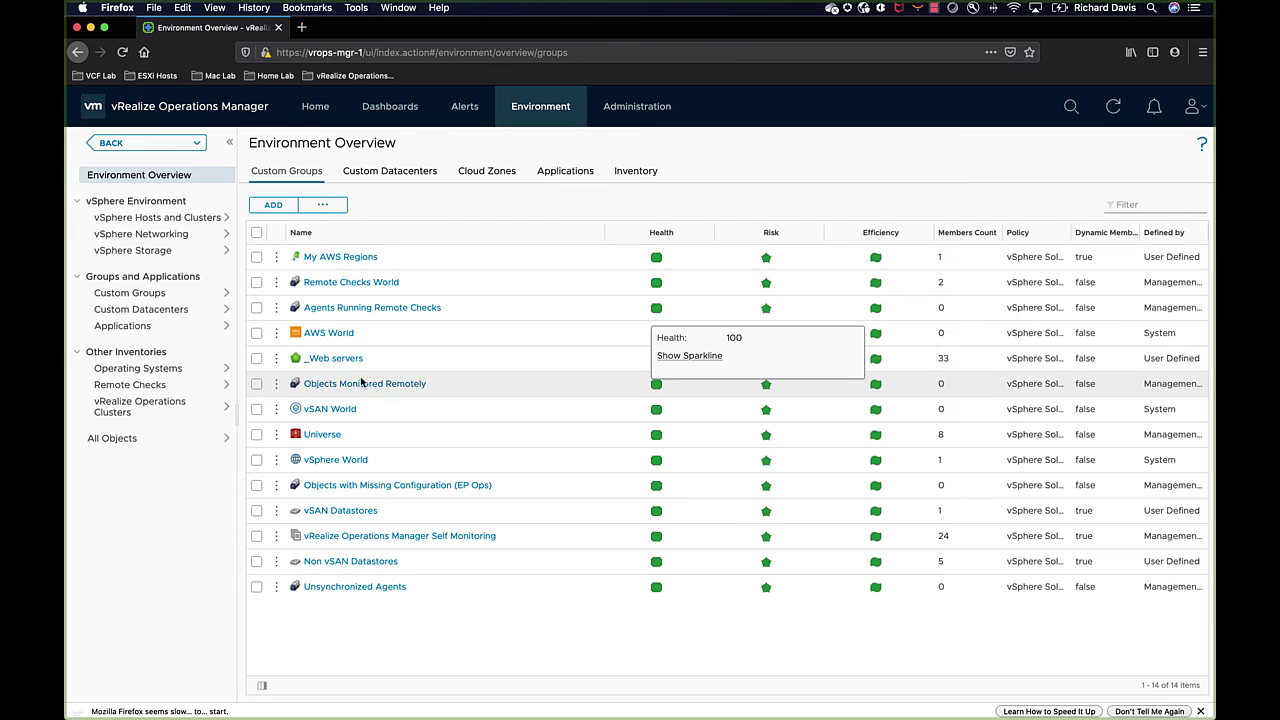
Step: Open the _Web servers group and examine its virtual machine summary, alerts, metrics and capacity
click(334, 361)
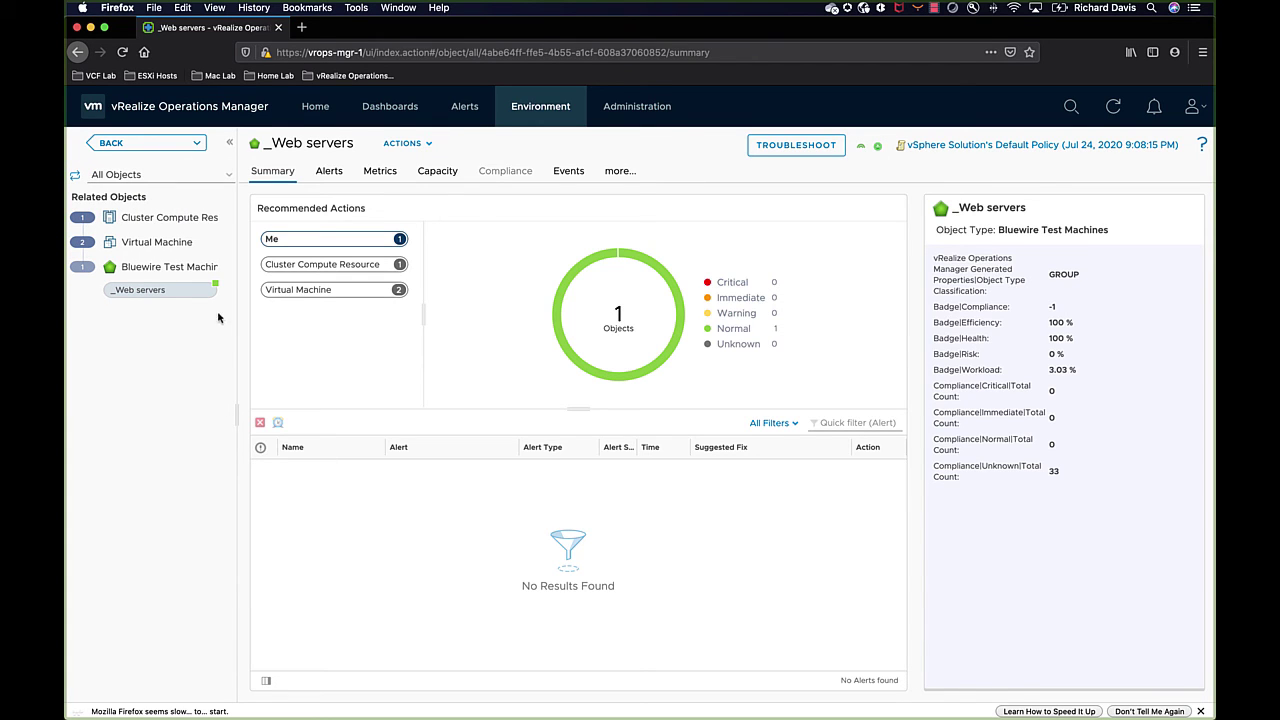
click(309, 297)
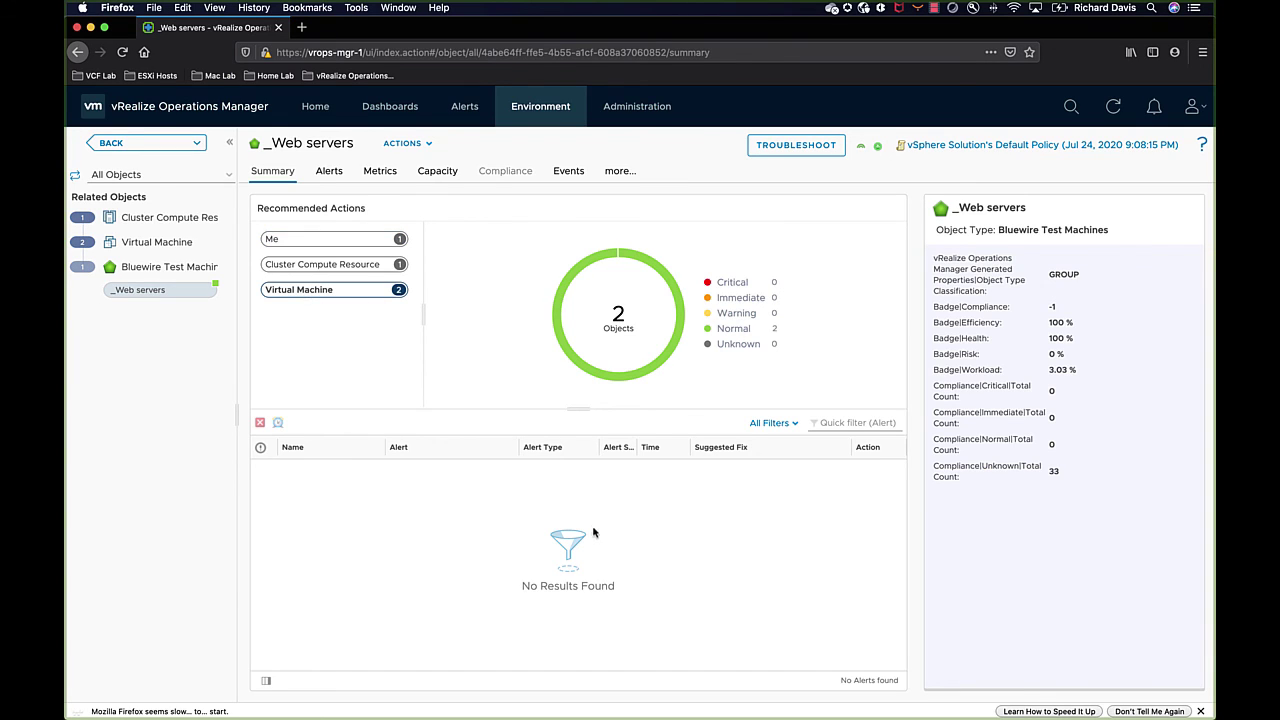
click(329, 171)
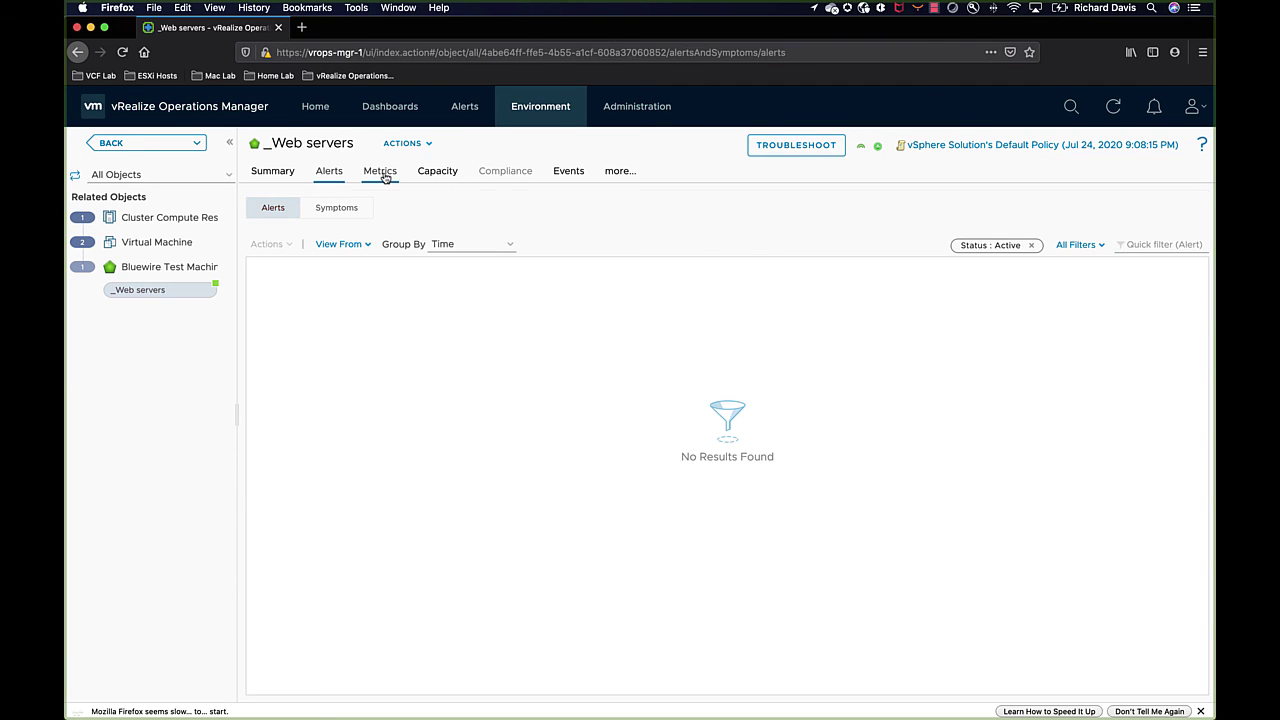
click(382, 173)
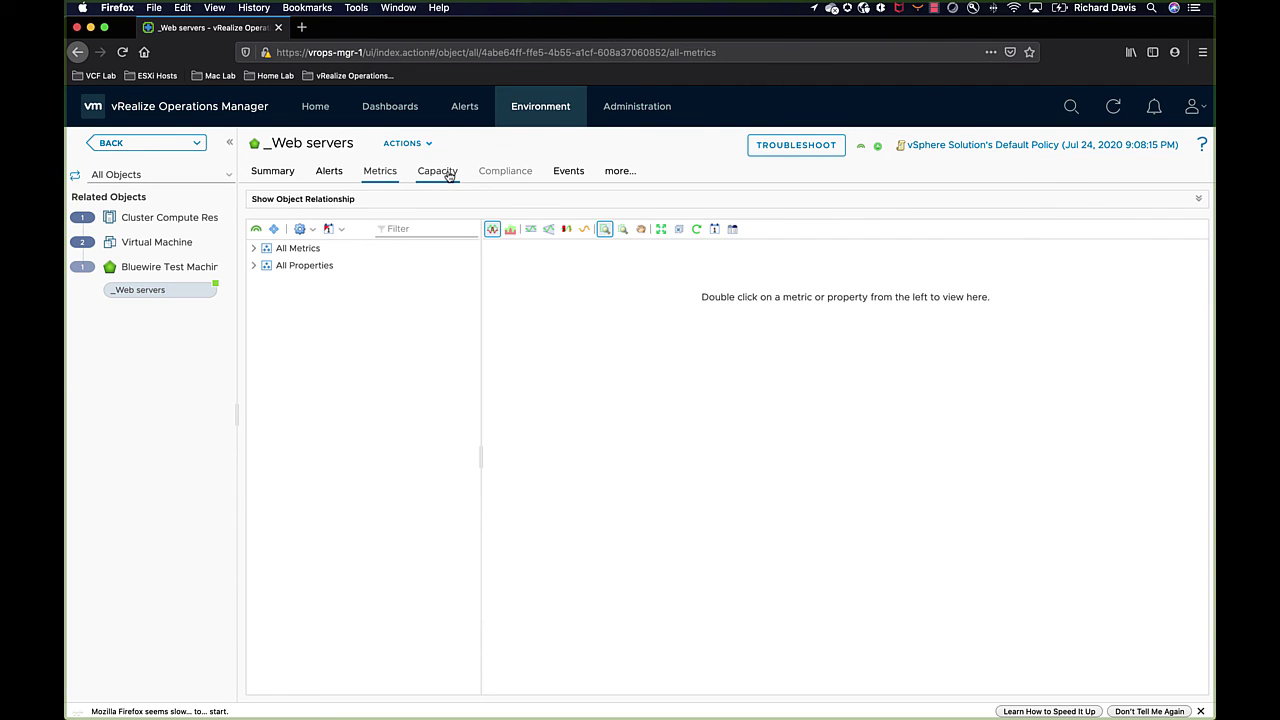
click(447, 172)
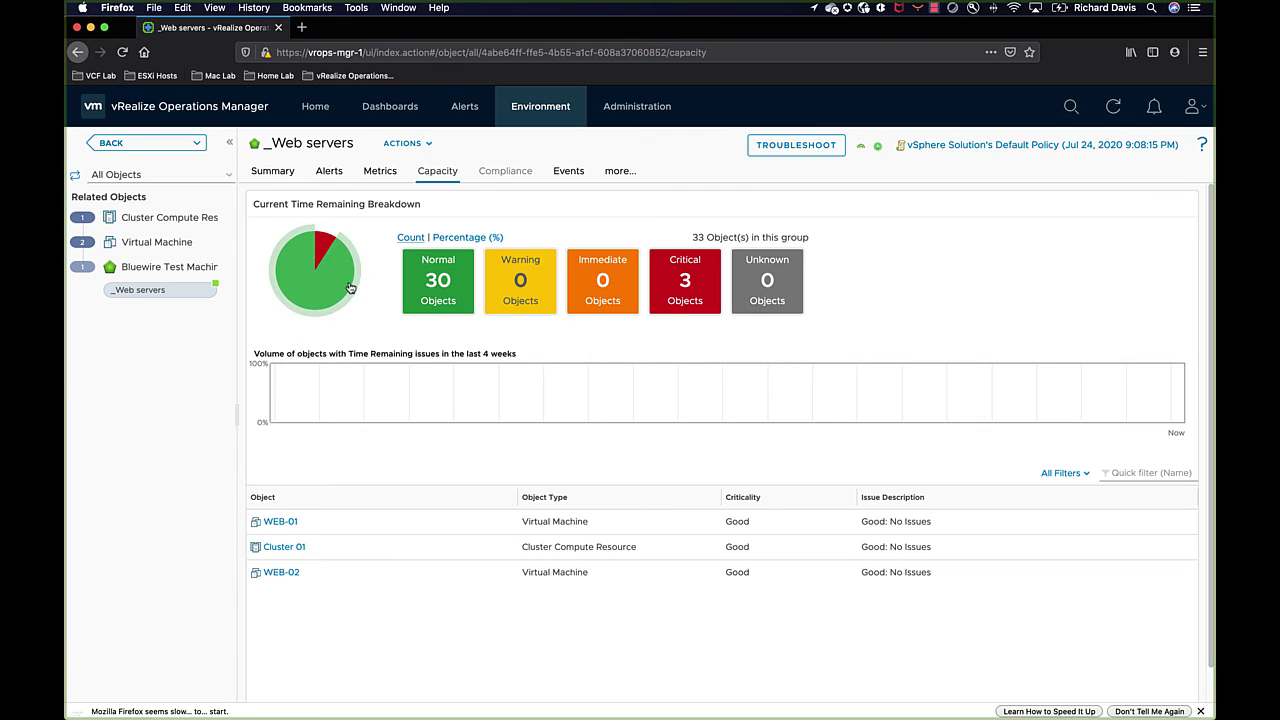